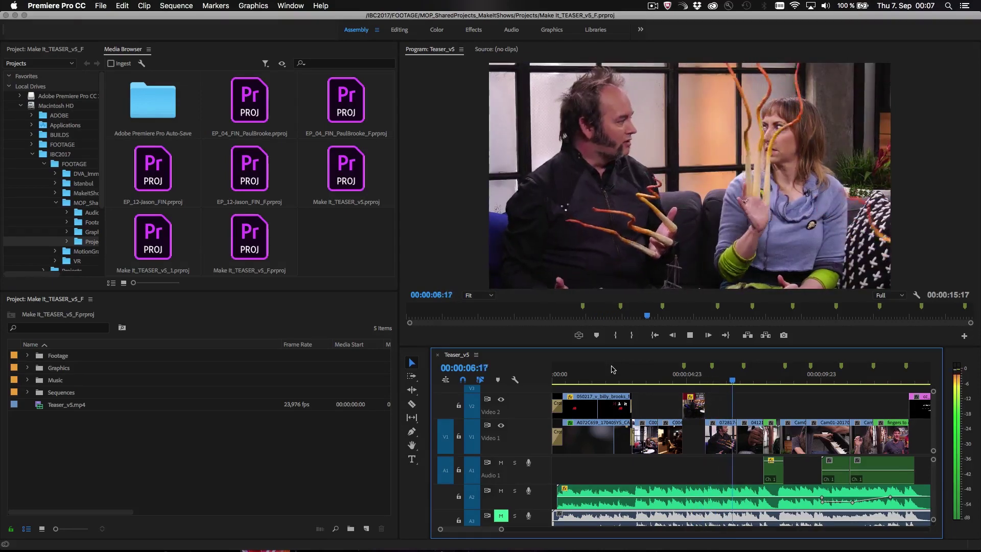
Stop the Teaser_v5 sequence playback at 00:00:07:07.
{"action": "key", "text": "space"}
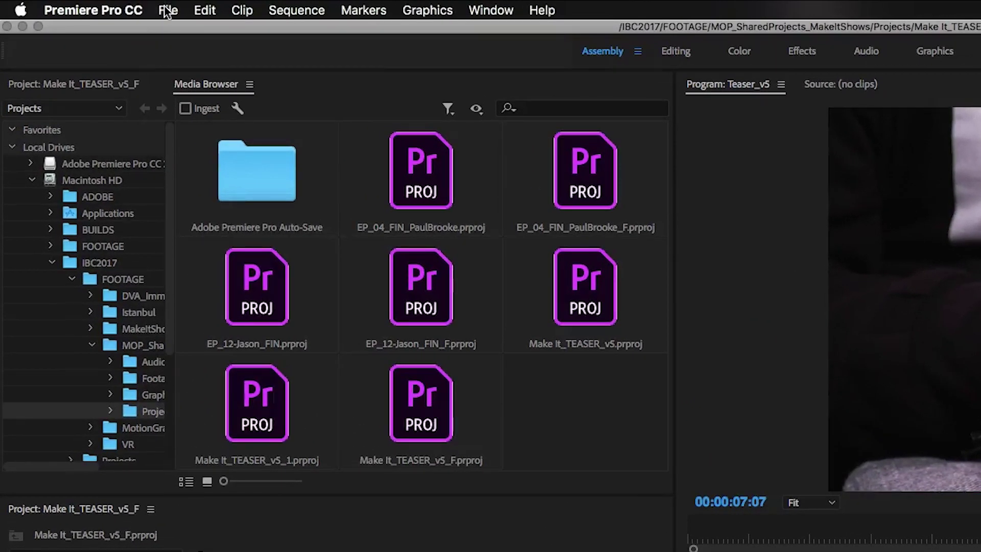
{"action": "left_click", "coordinate": [167, 10]}
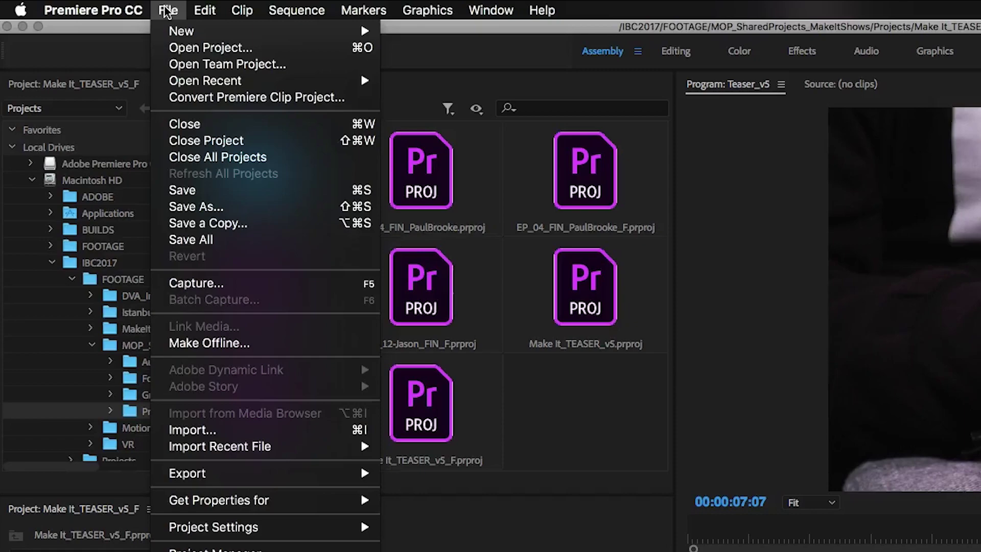
{"action": "left_click", "coordinate": [211, 48]}
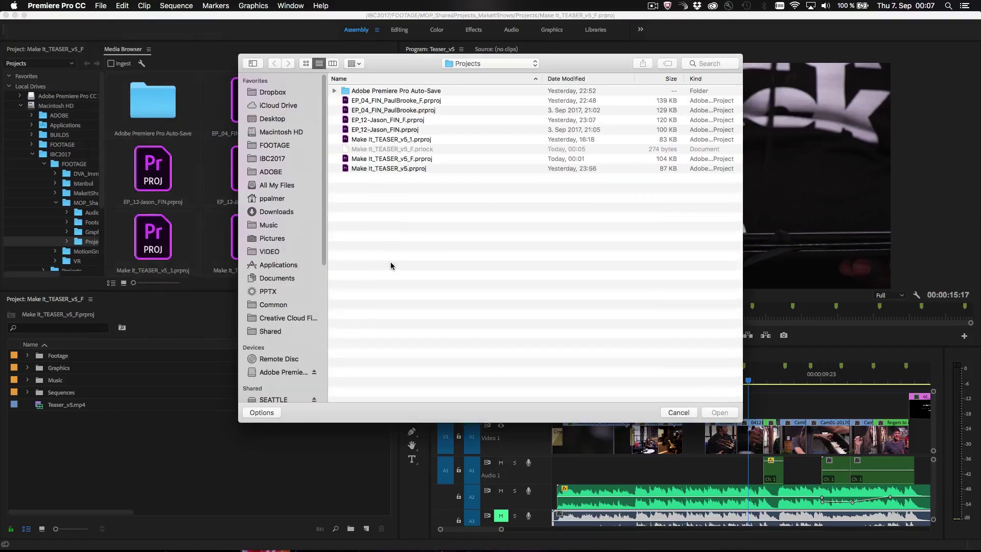
{"action": "double_click", "coordinate": [410, 101]}
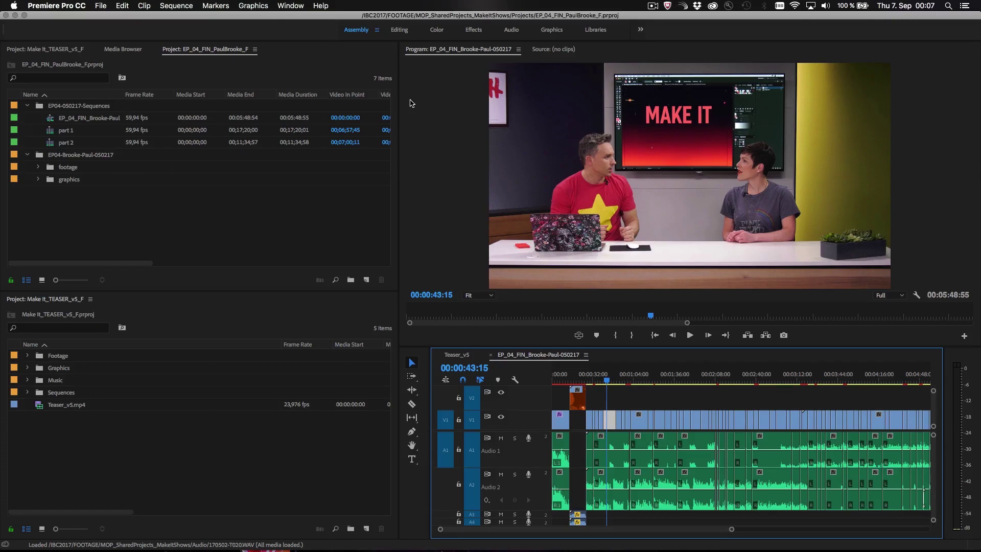
Also open the EP_12-Jason_FIN_F.prproj project.
{"action": "left_click", "coordinate": [102, 6]}
{"action": "left_click", "coordinate": [110, 26]}
{"action": "double_click", "coordinate": [414, 129]}
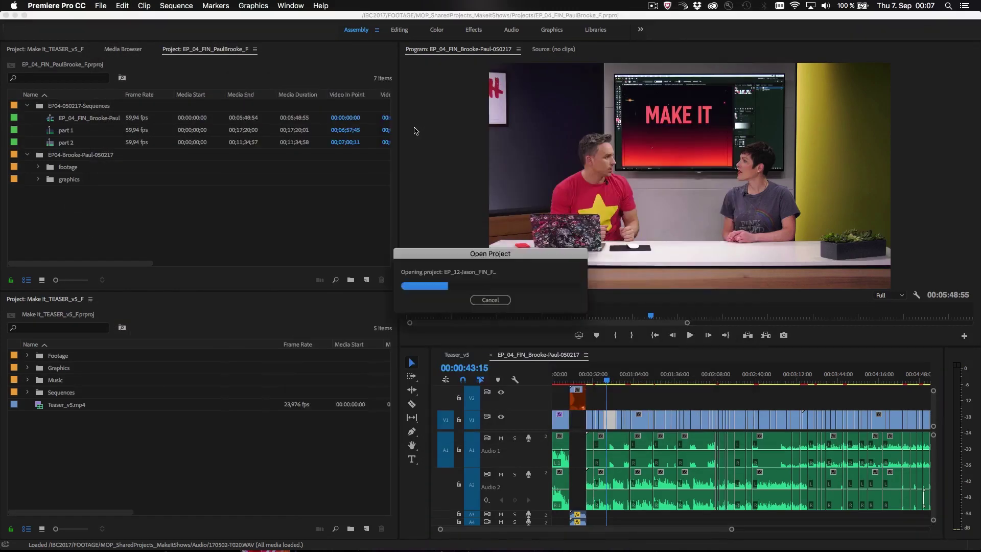
Show the EP_12-Jason project and expand the teaser's Music > Music APM folders.
{"action": "left_click", "coordinate": [205, 49]}
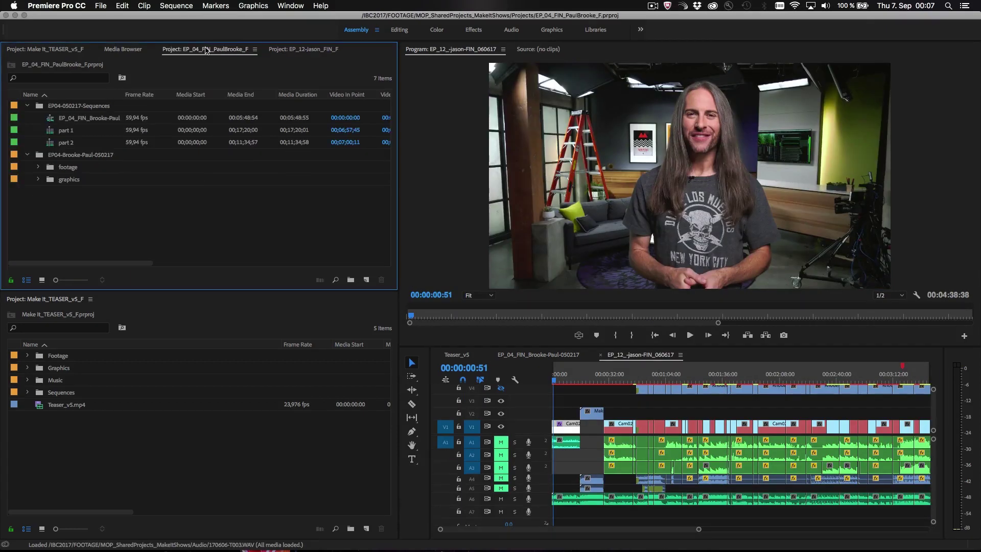
{"action": "left_click", "coordinate": [312, 52]}
{"action": "left_click", "coordinate": [21, 420]}
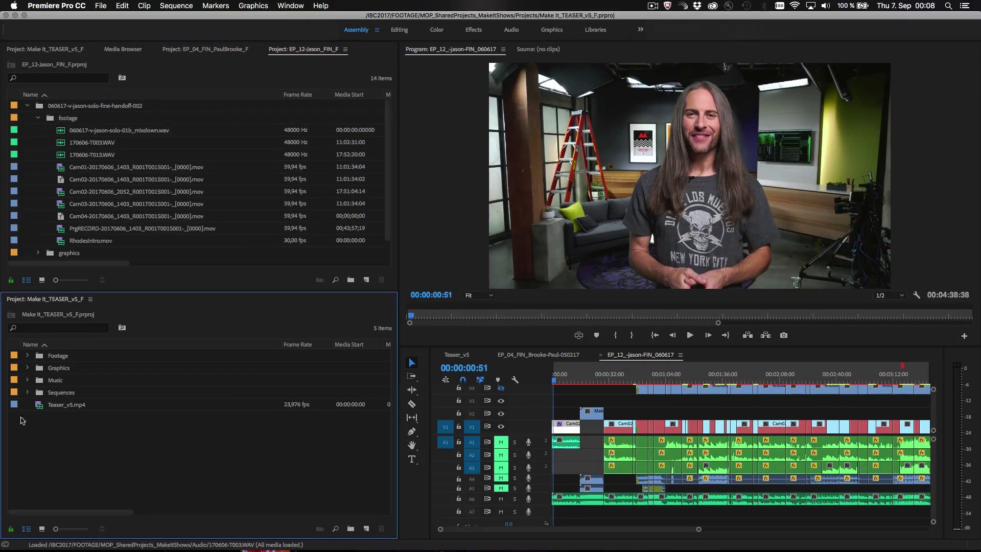
{"action": "left_click", "coordinate": [28, 381]}
{"action": "left_click", "coordinate": [37, 392]}
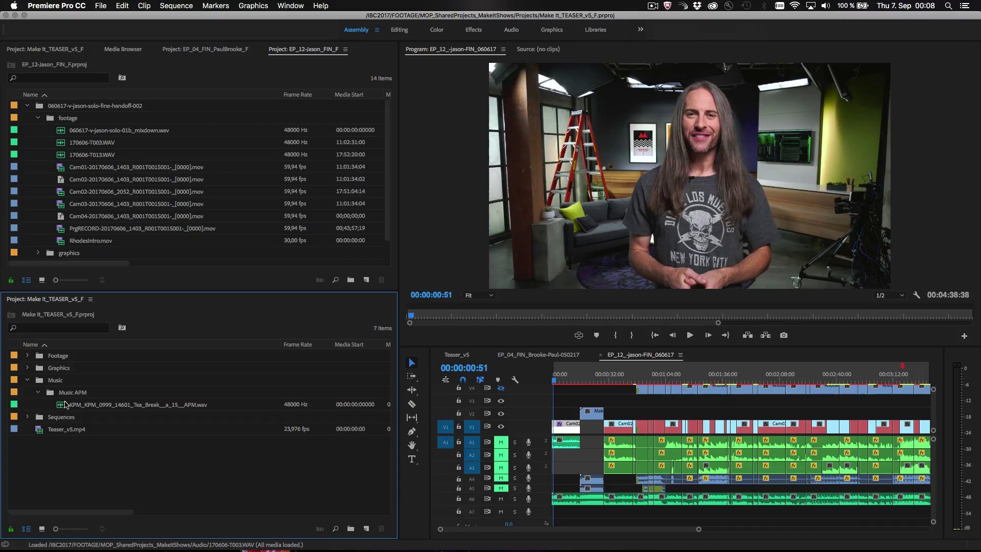
Drag Tea_Break wav into EP_12-Jason and select its EP_12_-jason-FIN_060617 sequence.
{"action": "left_click_drag", "start_coordinate": [67, 406], "coordinate": [563, 516]}
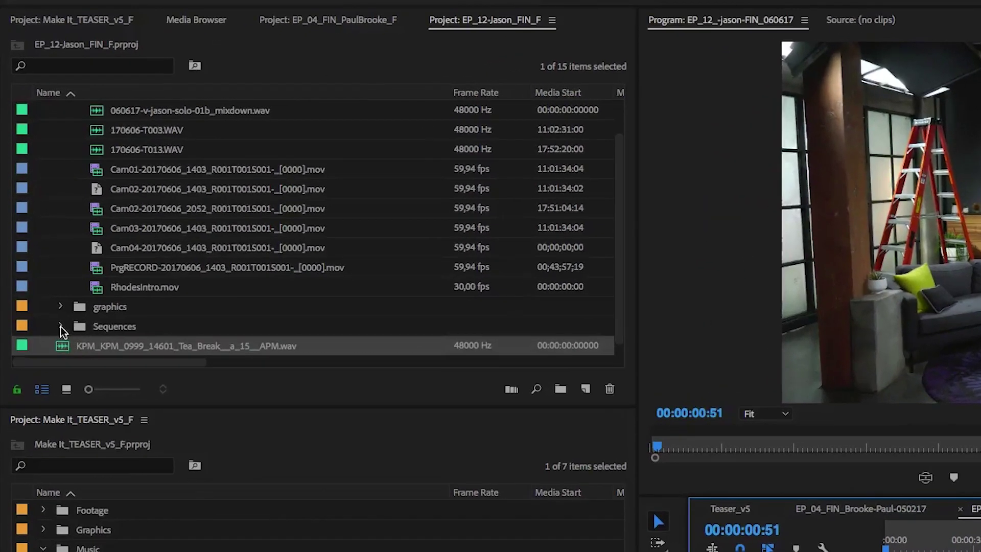
{"action": "left_click", "coordinate": [62, 328]}
{"action": "scroll", "coordinate": [64, 328], "scroll_direction": "down", "scroll_amount": 1}
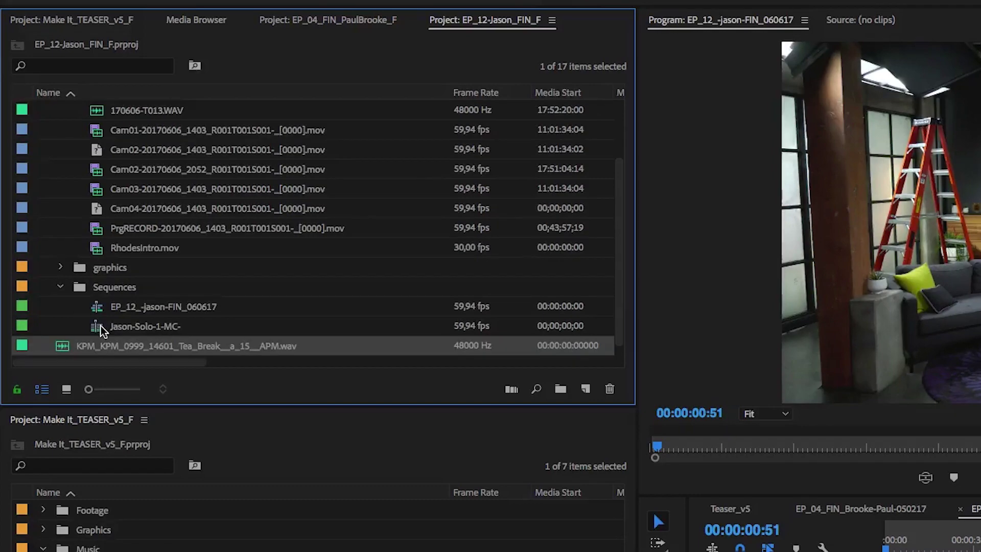
{"action": "left_click", "coordinate": [129, 308]}
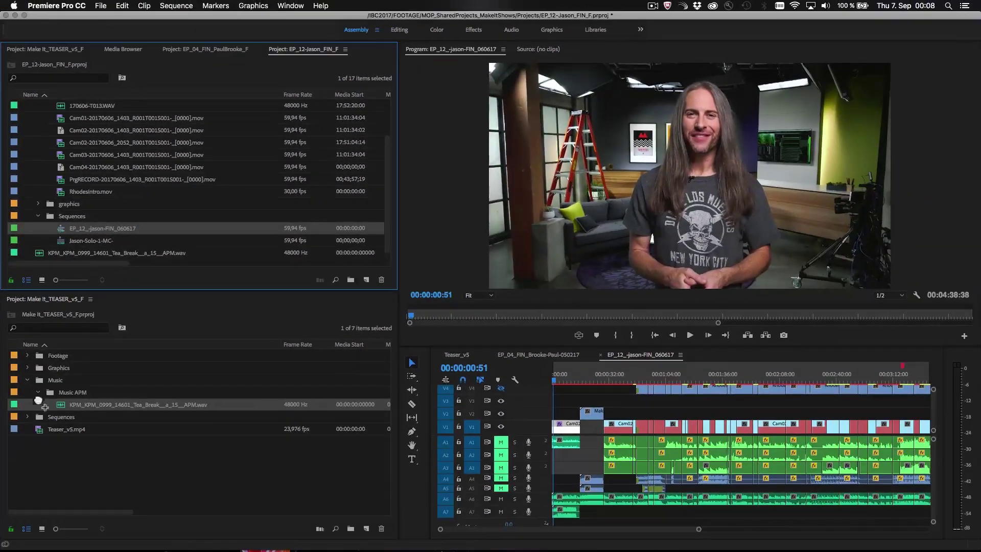
Undo the stray sequence copy into the teaser project and stop playback.
{"action": "left_click_drag", "start_coordinate": [44, 458], "coordinate": [40, 453]}
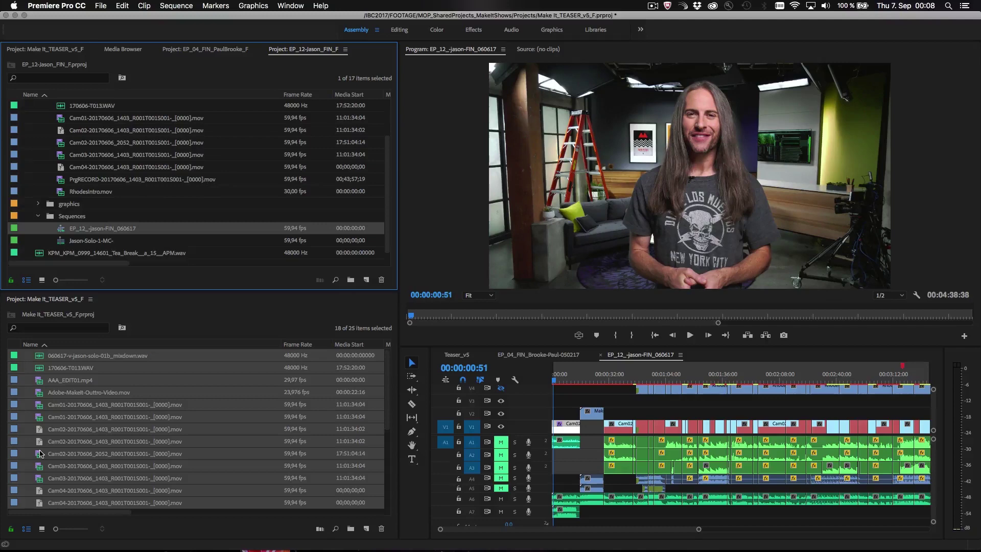
{"action": "key", "text": "space"}
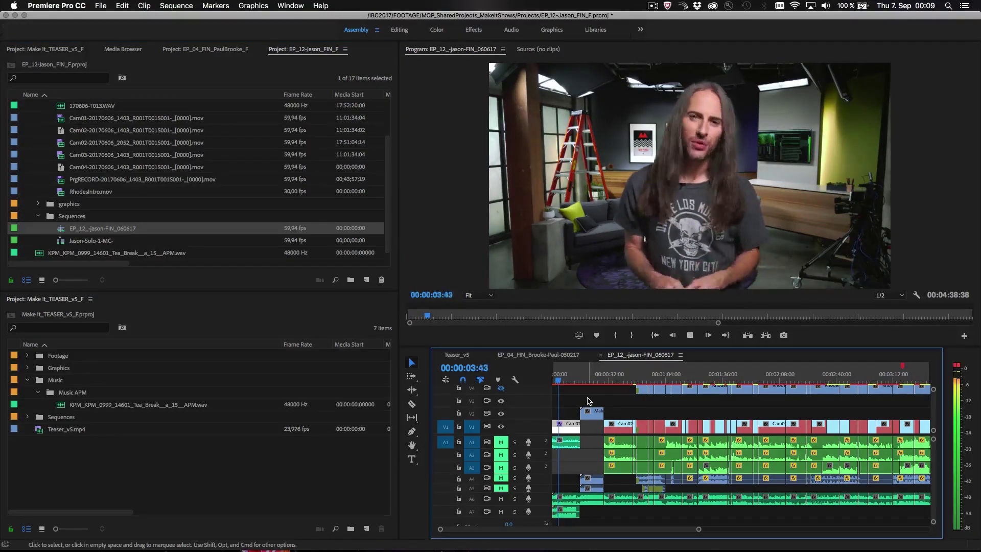
{"action": "key", "text": "space"}
With Teaser_v5 cued to the piano shot, drag Jason-Solo-1-MC- into the teaser project.
{"action": "left_click", "coordinate": [458, 355]}
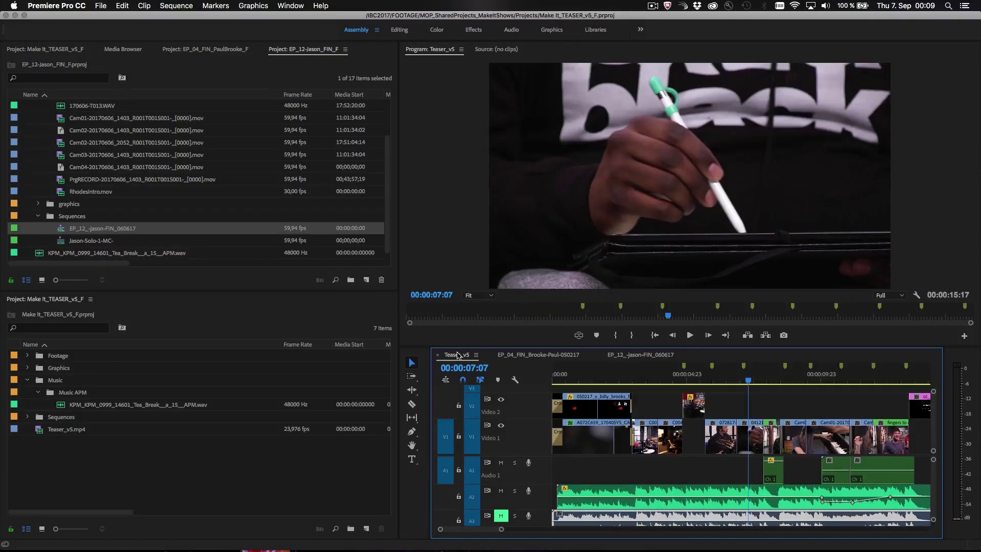
{"action": "left_click_drag", "start_coordinate": [749, 377], "coordinate": [831, 378]}
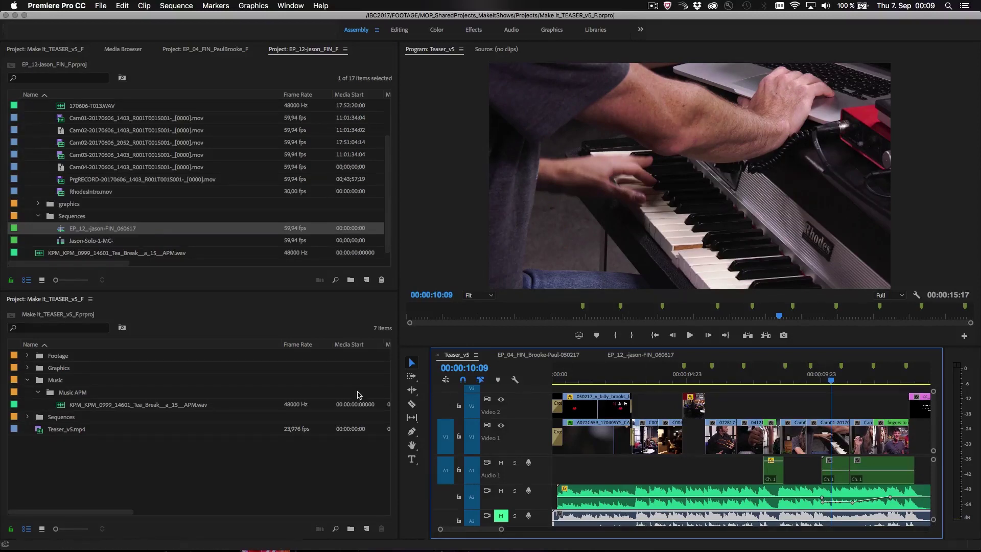
{"action": "left_click", "coordinate": [63, 243]}
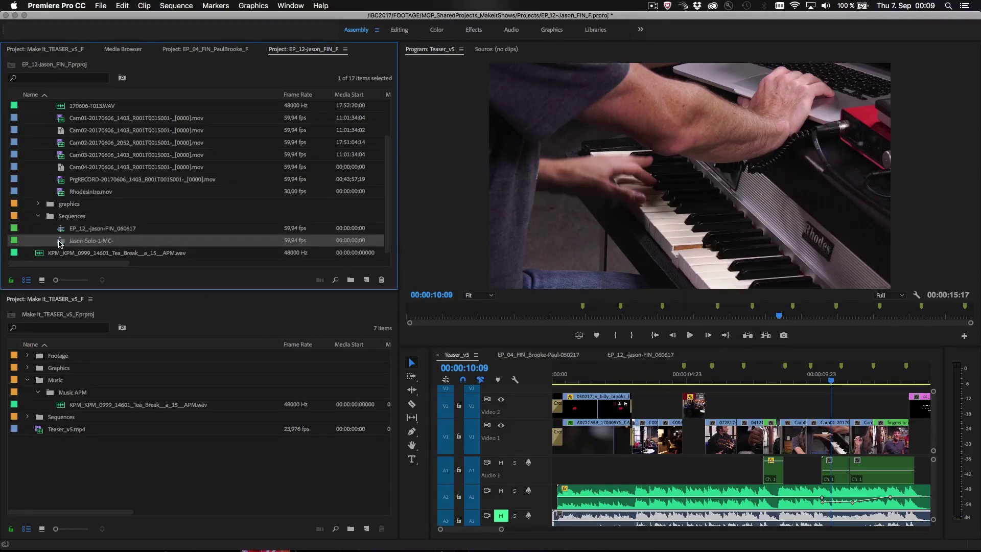
{"action": "left_click_drag", "start_coordinate": [60, 243], "coordinate": [65, 460]}
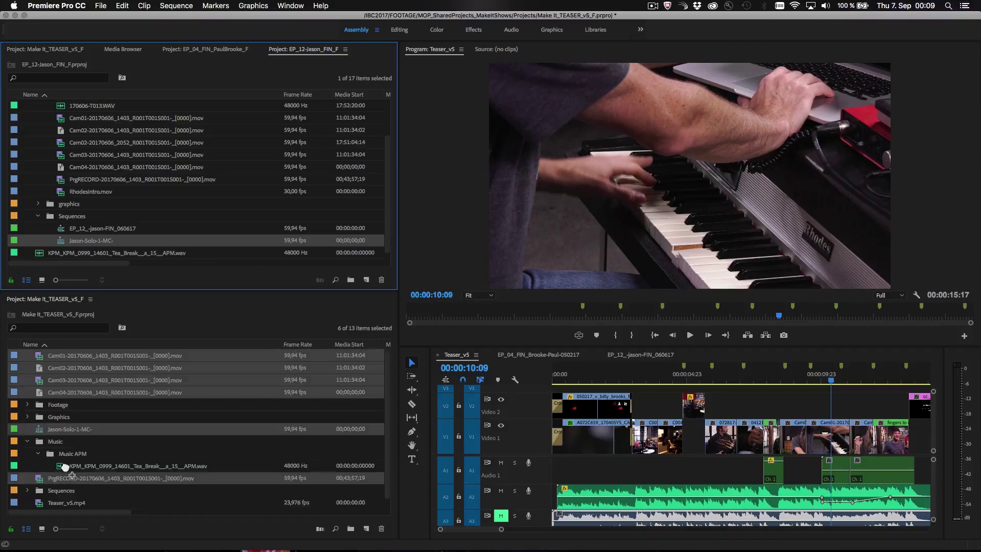